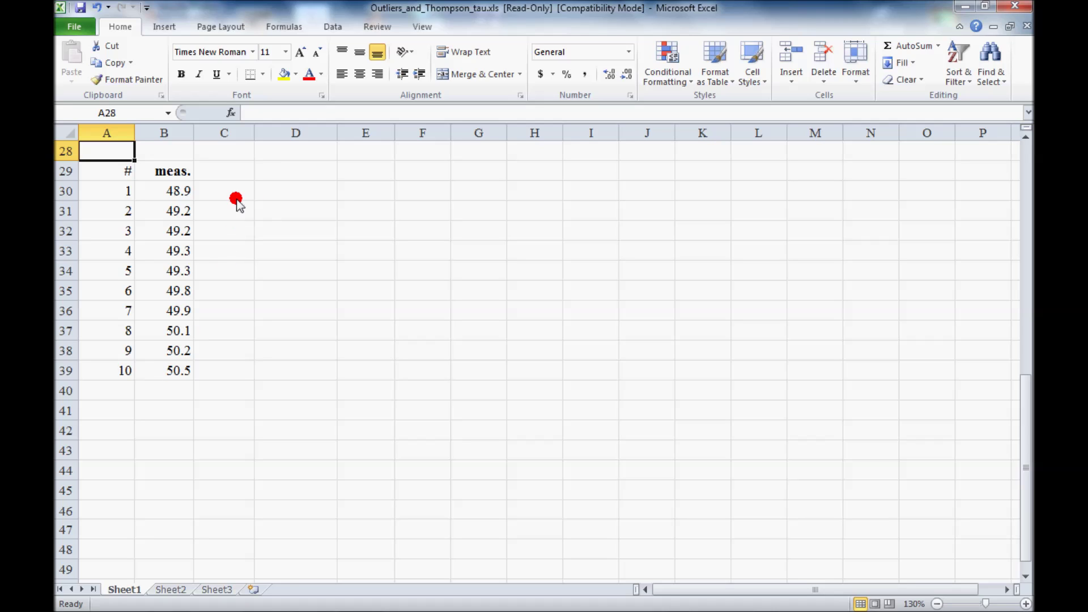
Step: Label D30 'mean =' and compute =AVERAGE(B30:B39) in E30, giving 49.64
left_click(298, 193)
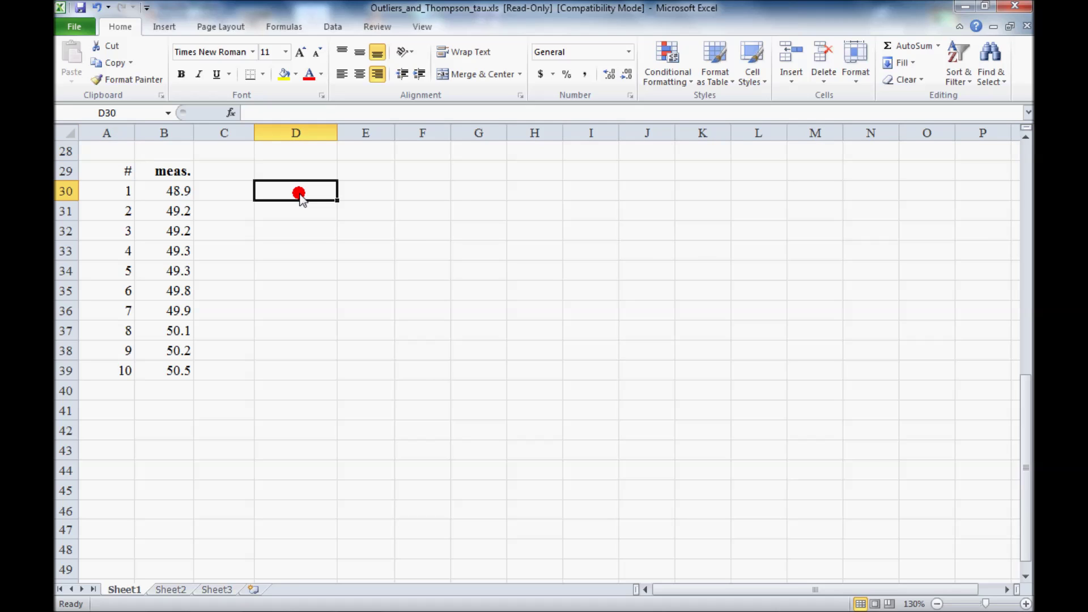
type("mean =")
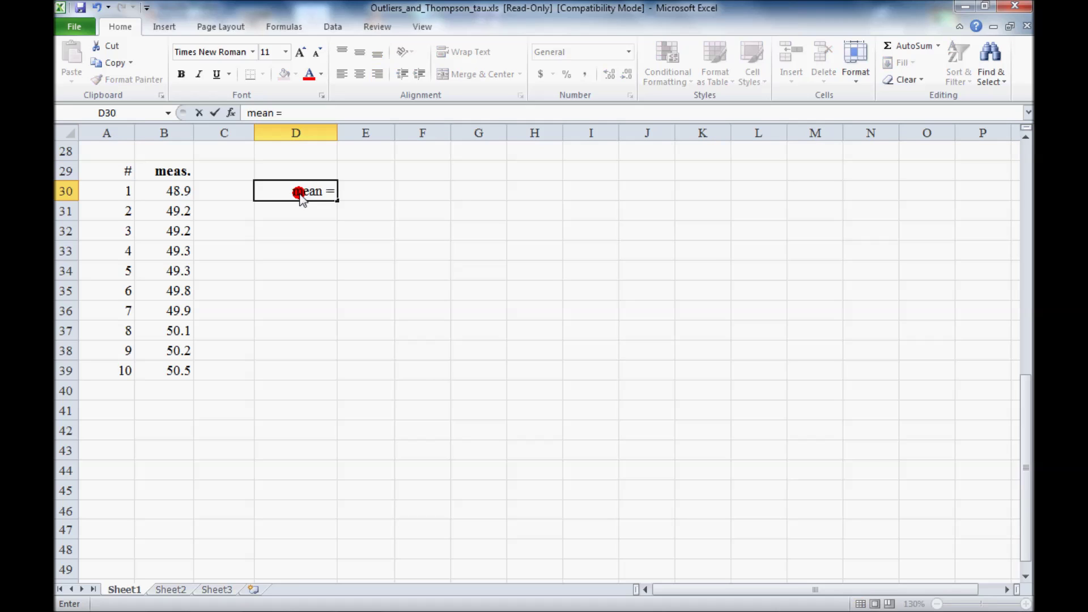
left_click(354, 193)
type("=")
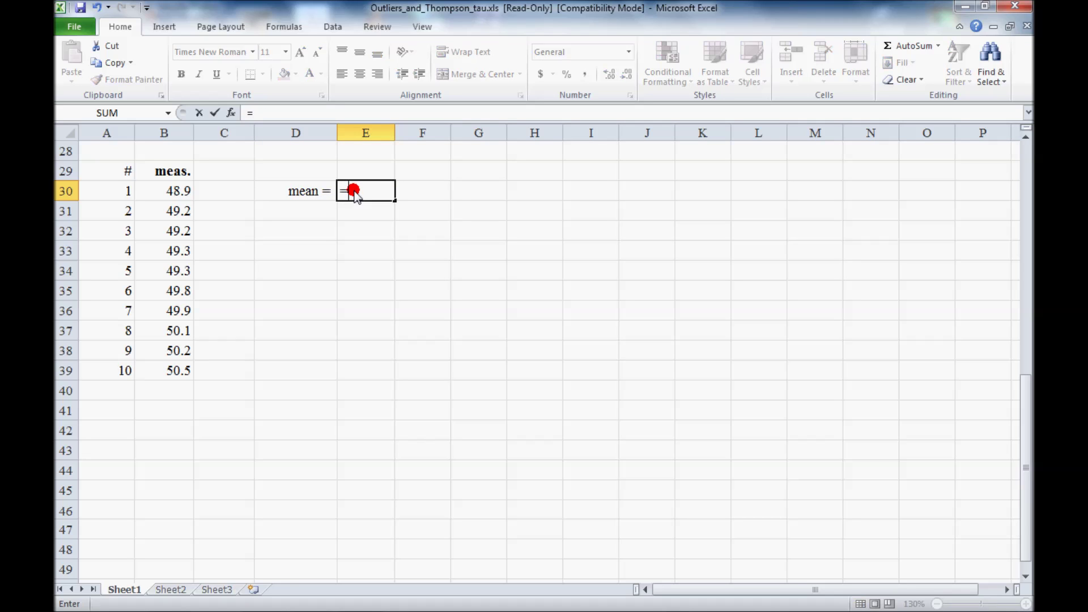
type("avera")
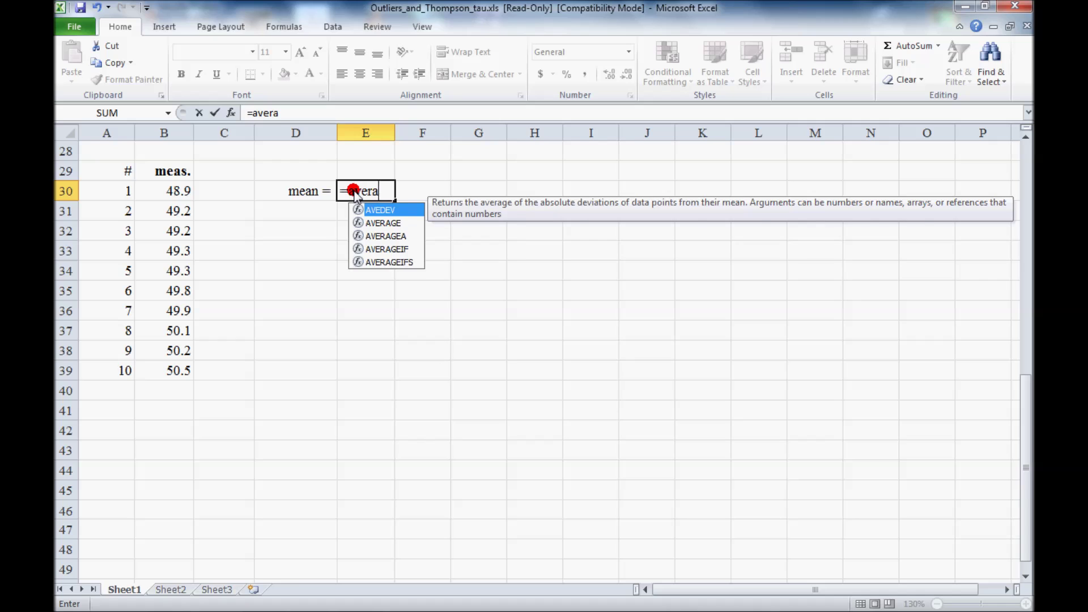
type("ge(")
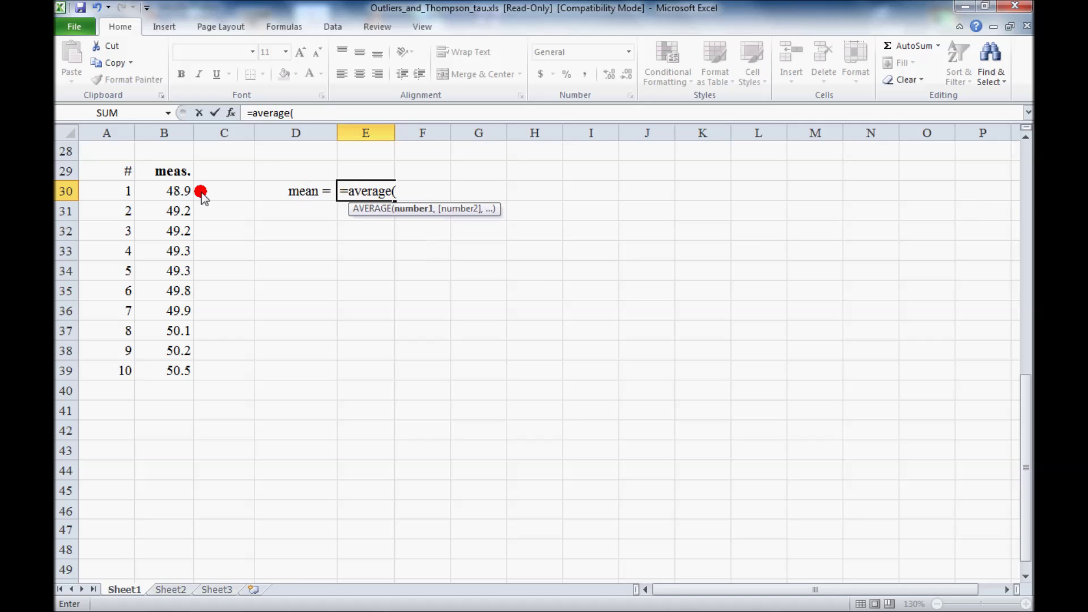
left_click_drag(179, 193, 162, 373)
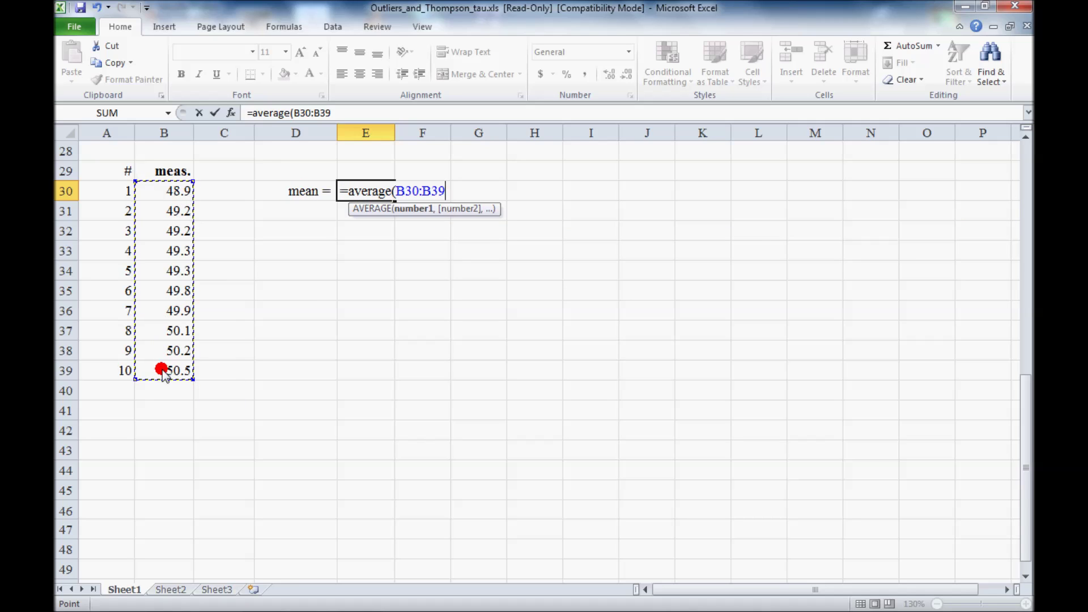
type(")")
key("ctrl+Return")
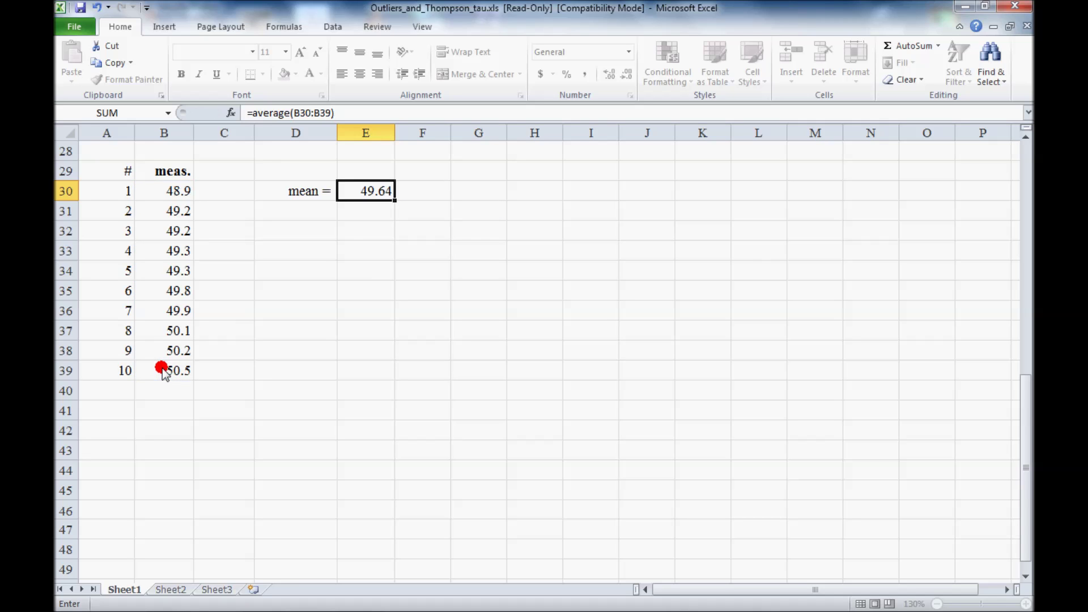
Step: Label D31 'stdev = S =' and compute the standard deviation of B30:B39 in E31, giving 0.52957
key("Left")
key("Down")
type("s")
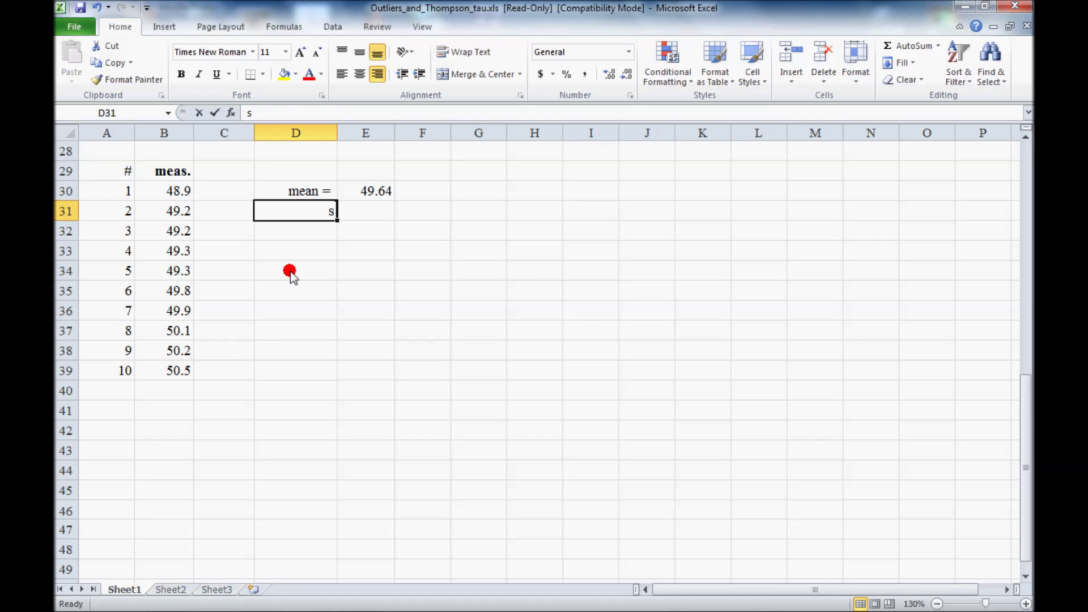
type("tdev =")
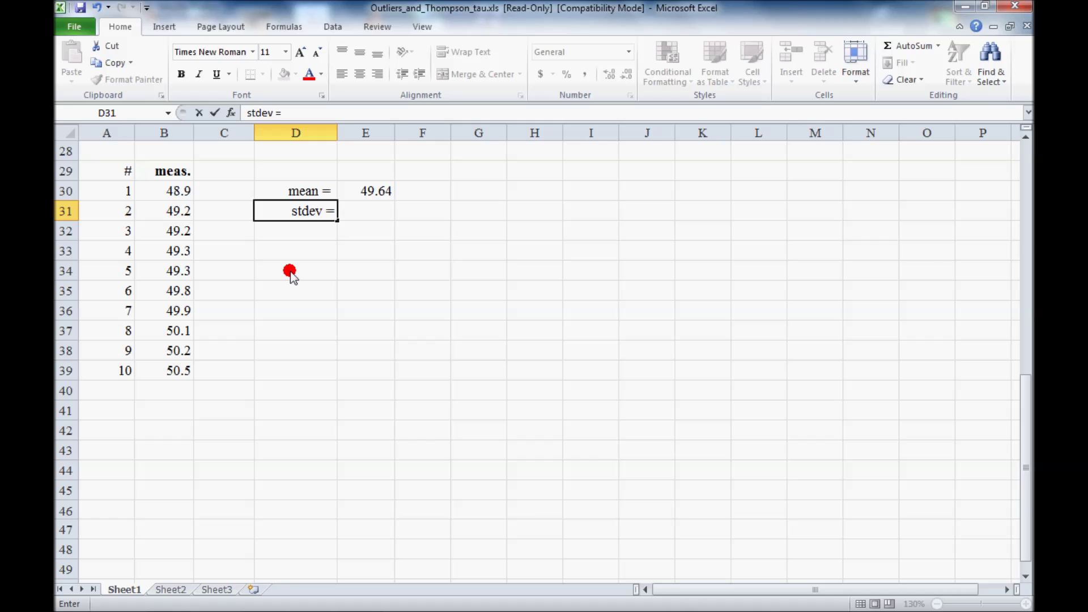
type(" S =")
key("Tab")
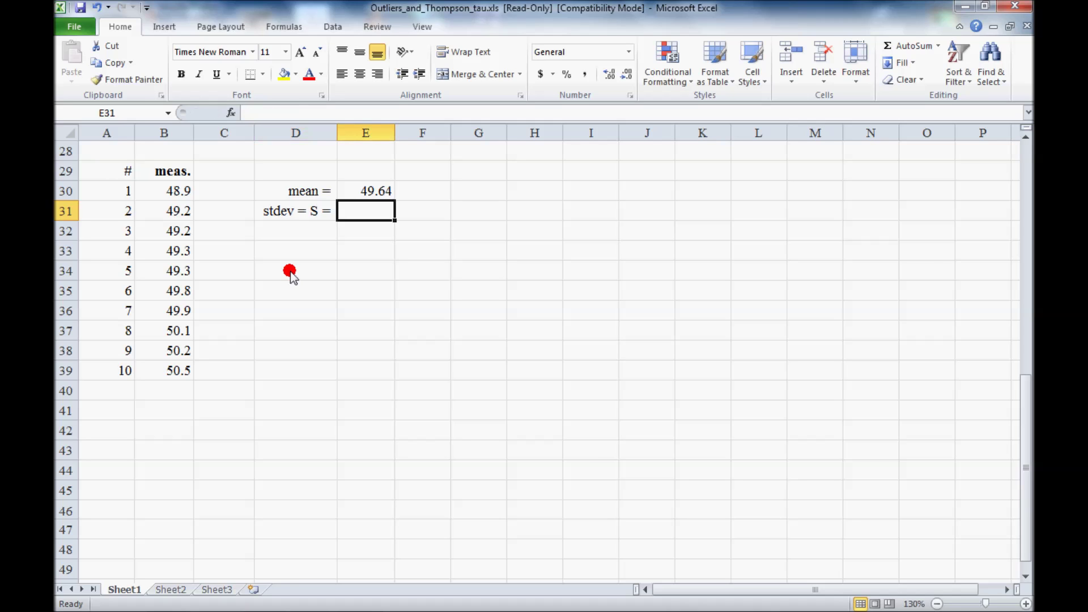
type("=stdev(")
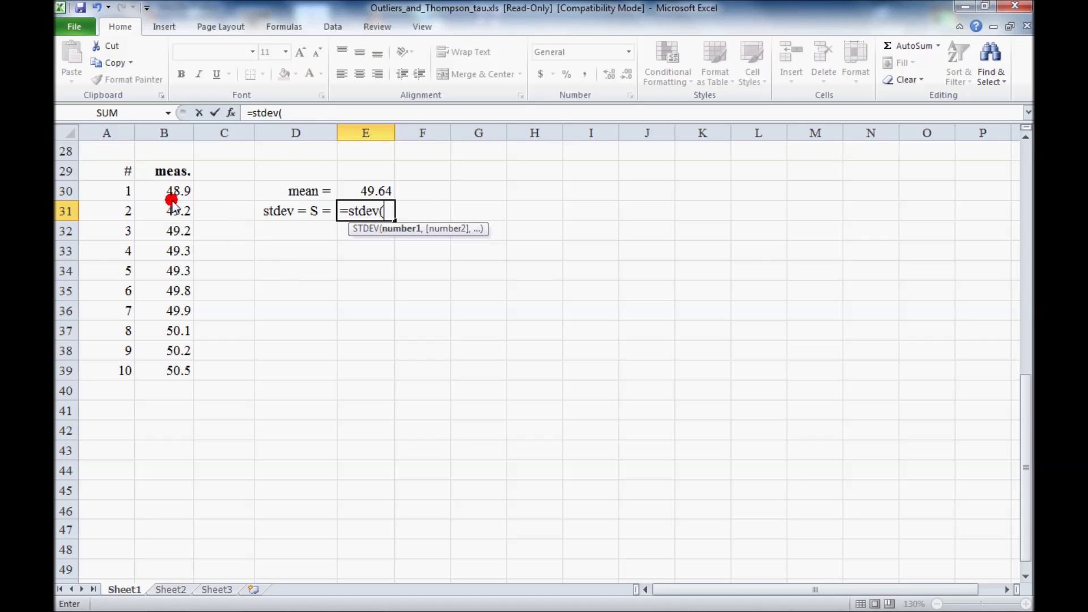
left_click_drag(173, 193, 160, 366)
type(")")
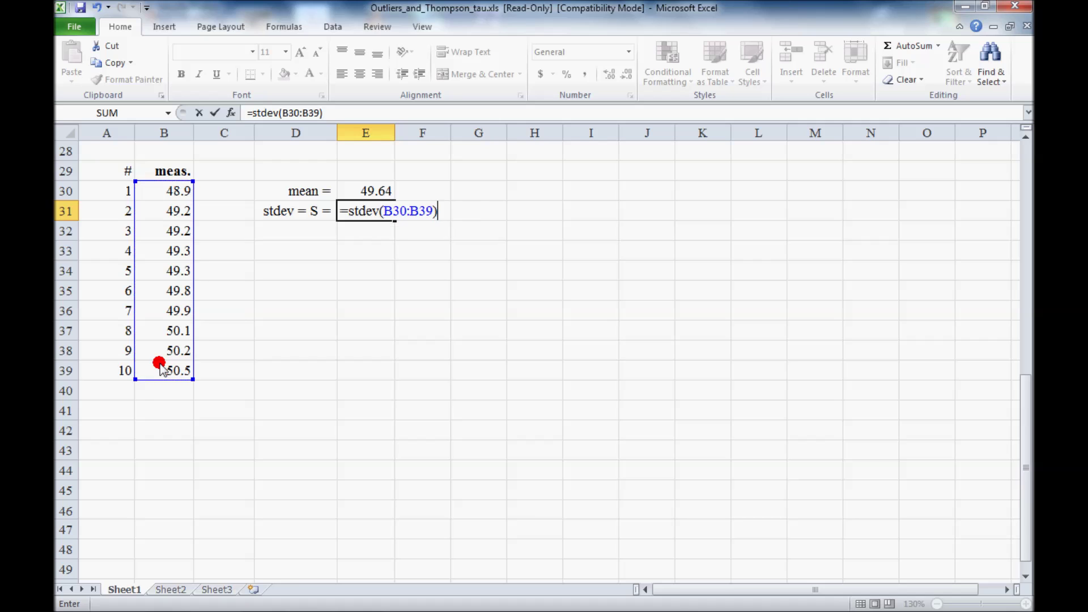
key("ctrl+Return")
key("Down")
key("Left")
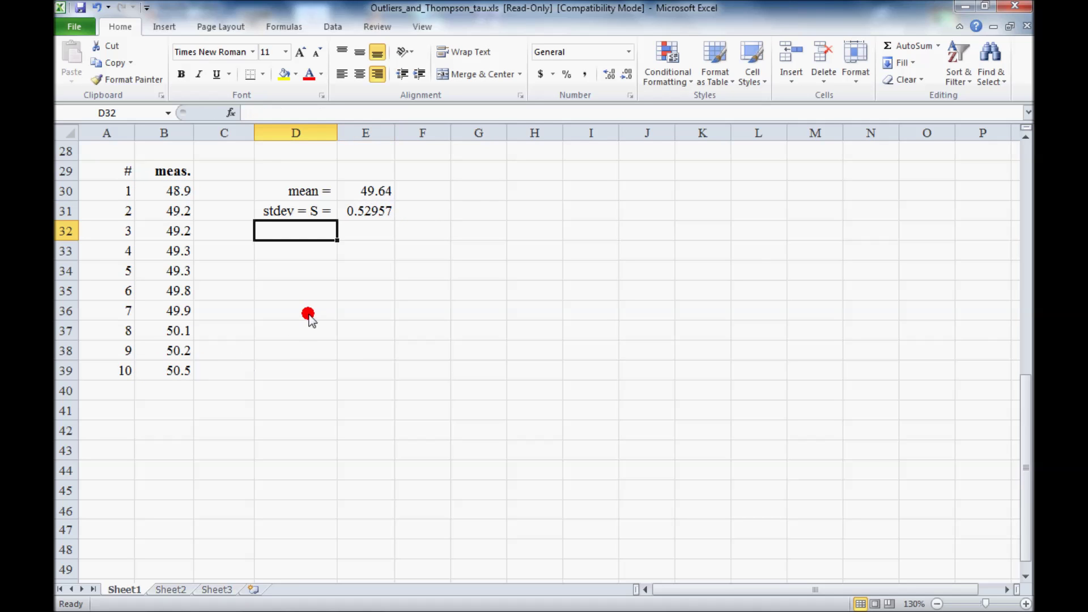
Step: Add the header 'delta' in cell C29
left_click(226, 172)
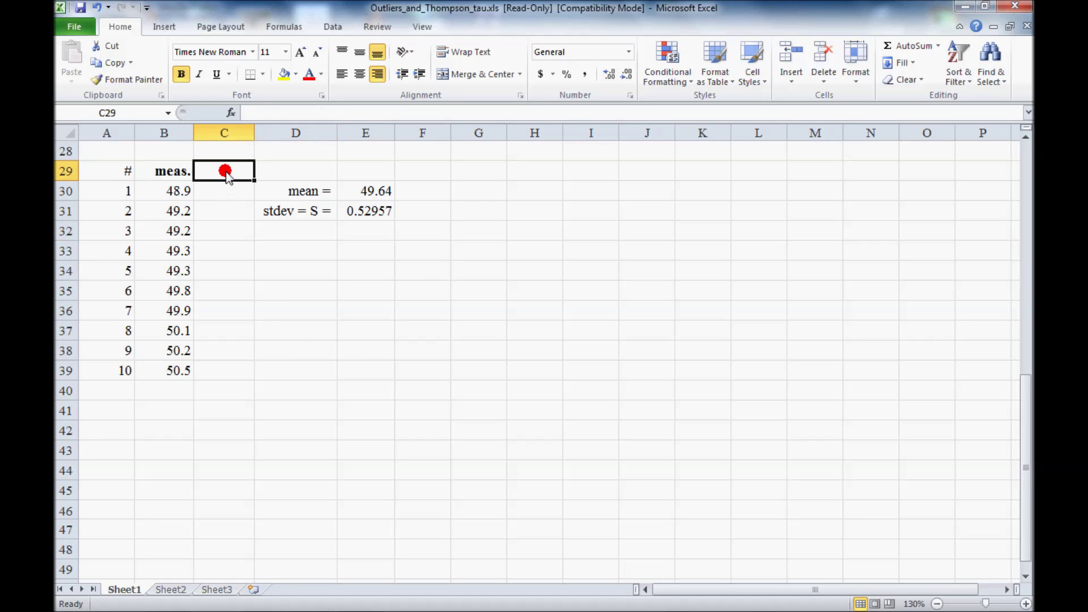
type("delta")
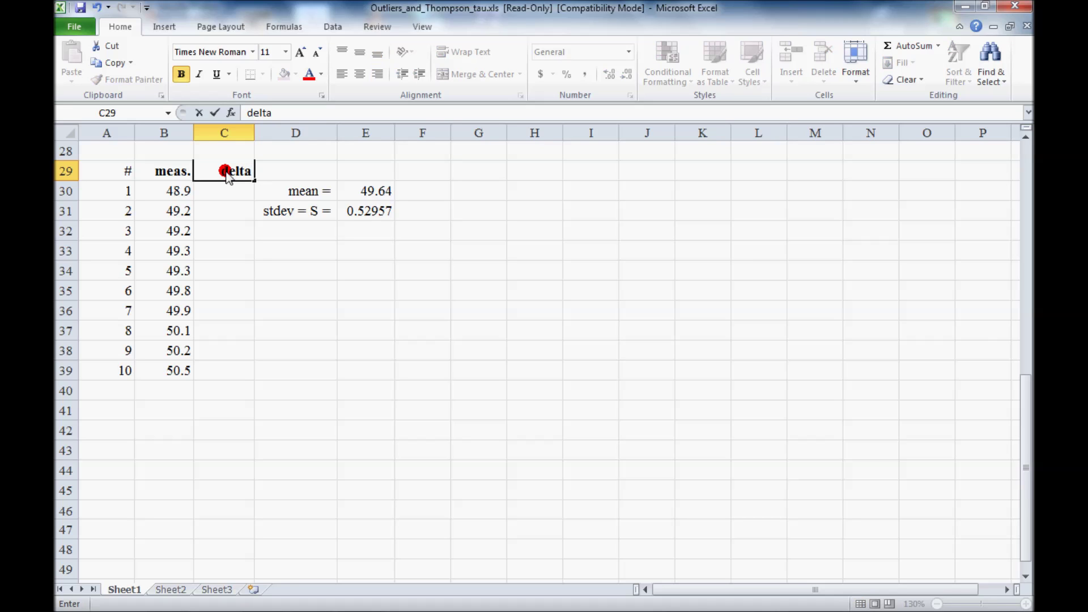
key("Return")
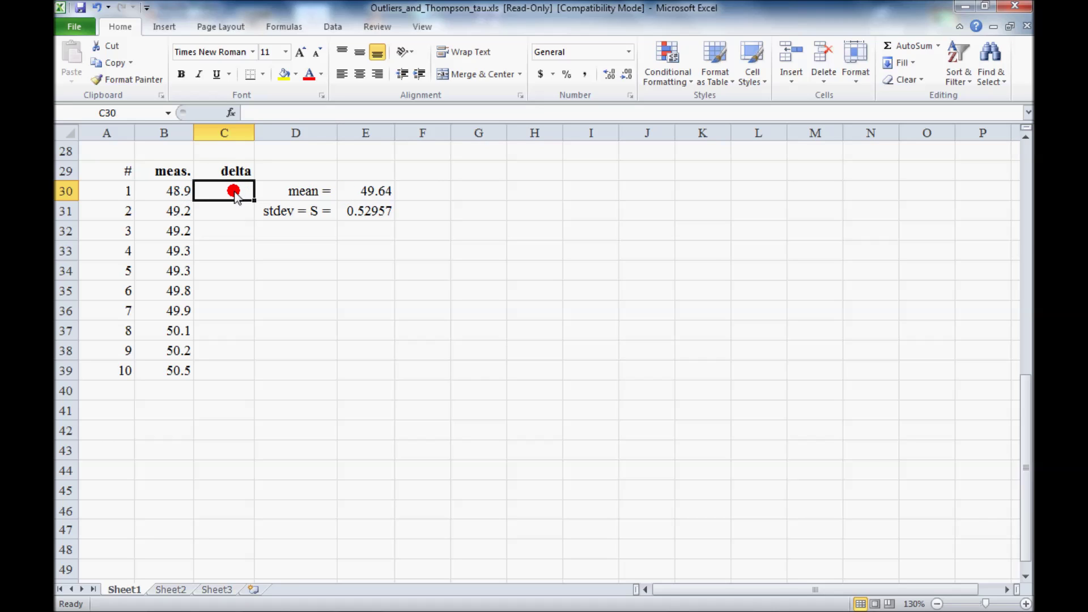
Step: Enter =ABS(B30-$E$30) in C30 and fill it down through C39
type("=abs")
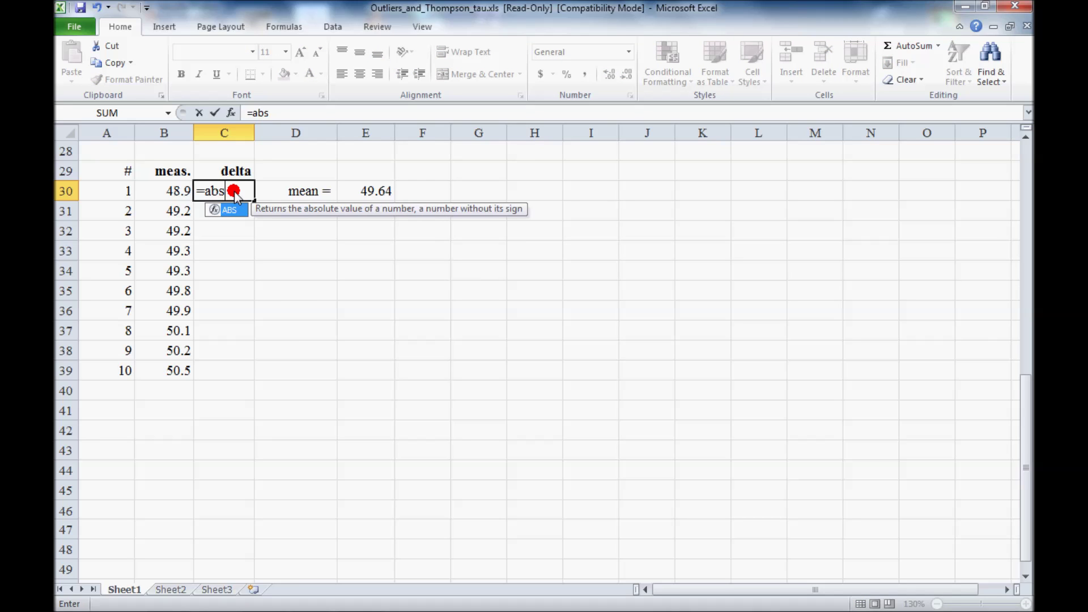
type("(")
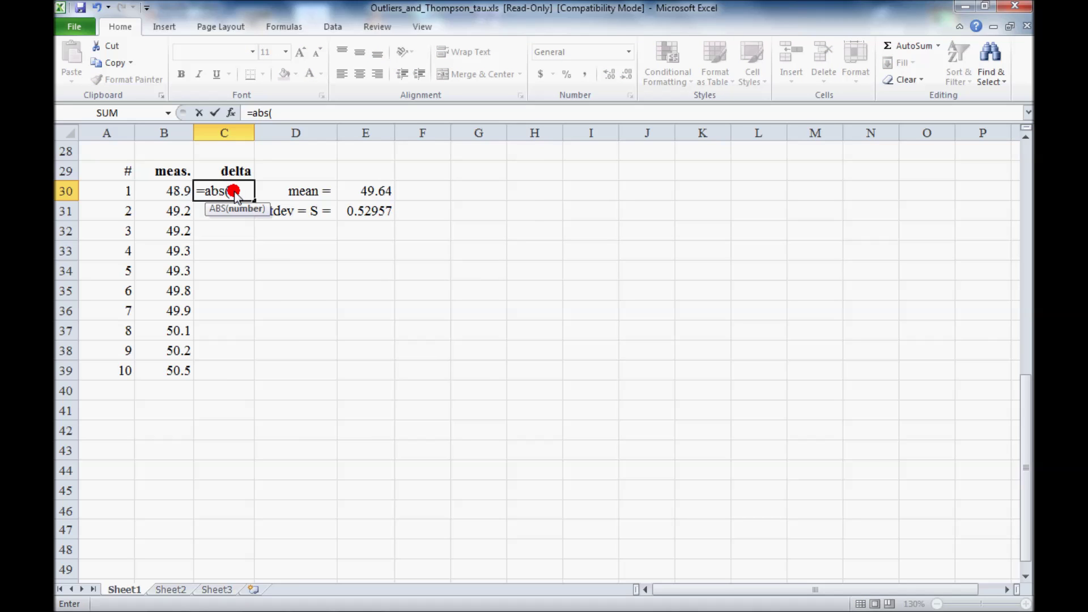
left_click(156, 191)
type("-")
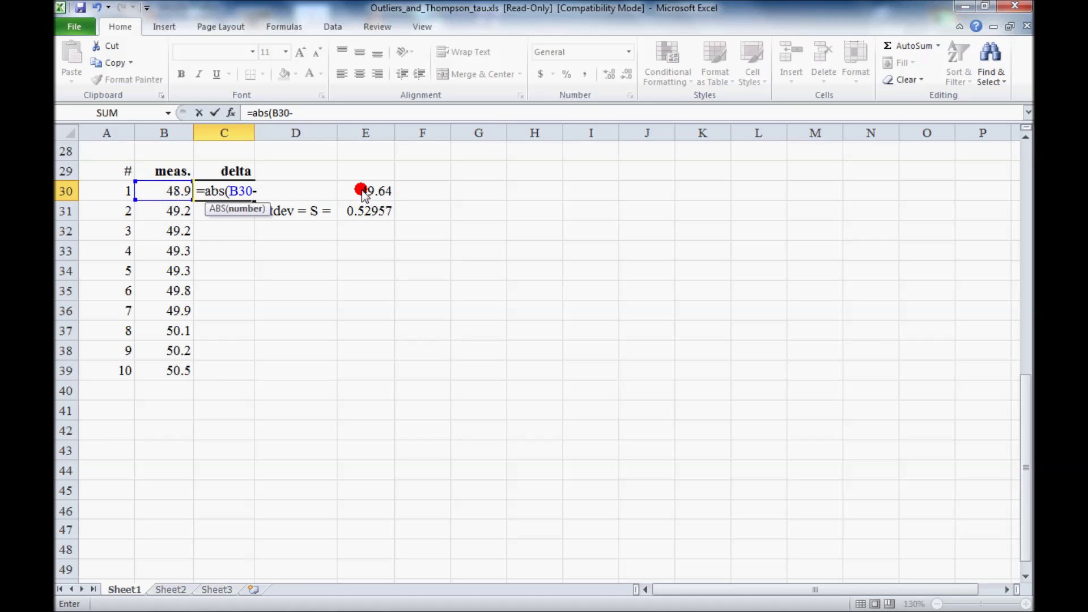
left_click(362, 193)
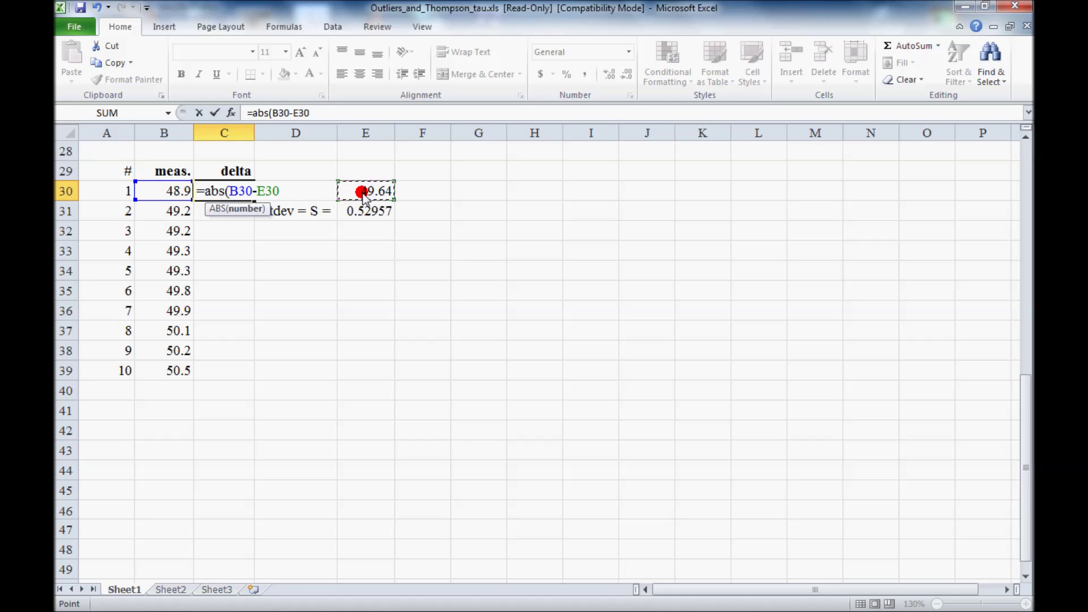
key("F4")
type(")")
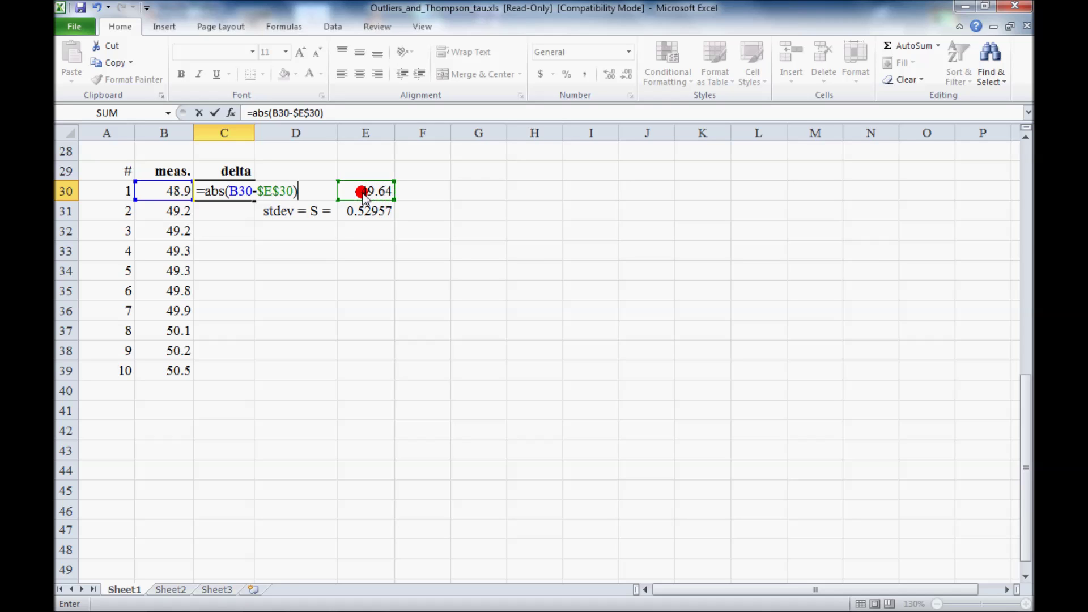
key("Return")
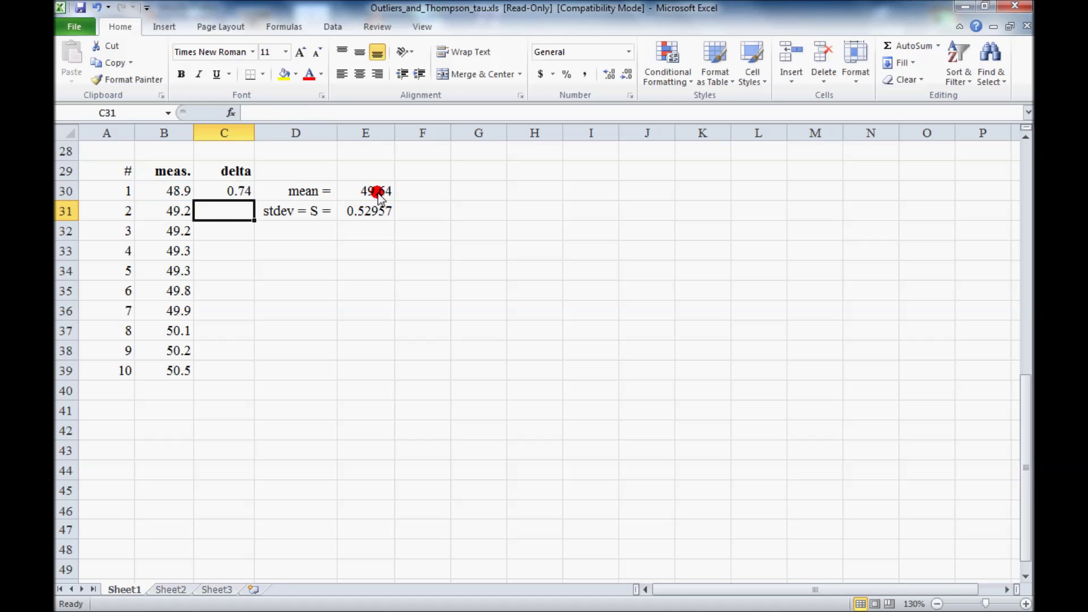
left_click(234, 191)
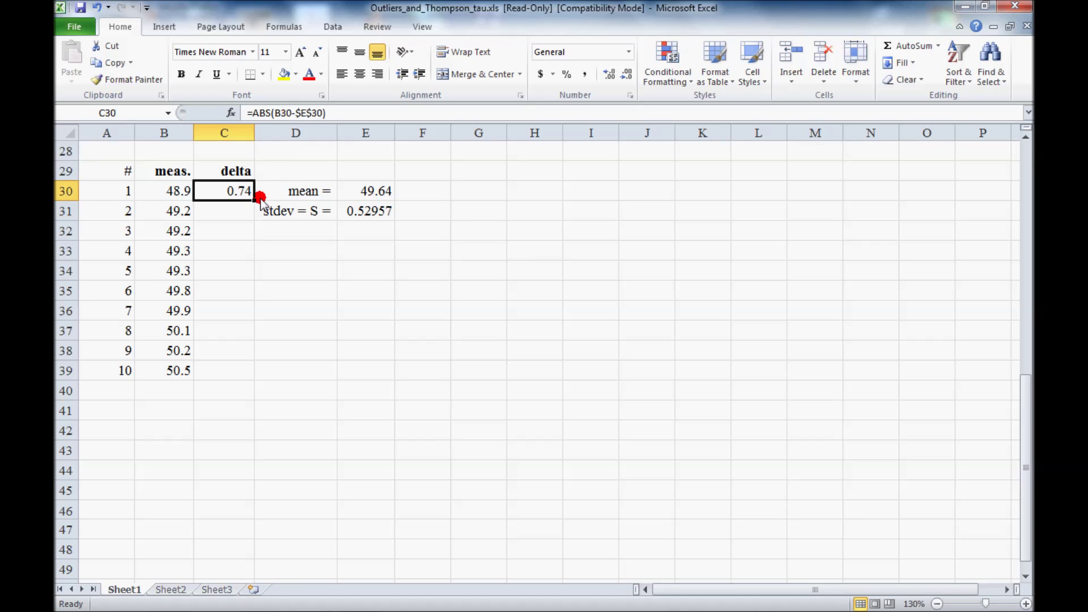
double_click(251, 201)
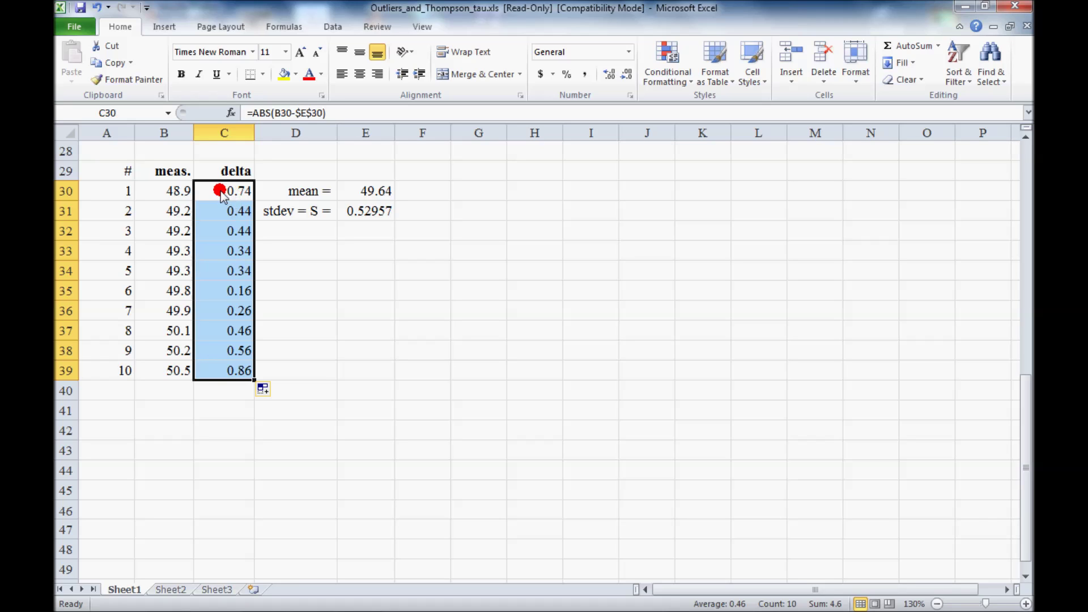
Step: Label D32 'tau =' and look up tau 1.7984 for n = 10 in the Modified Thompson table
left_click(237, 372)
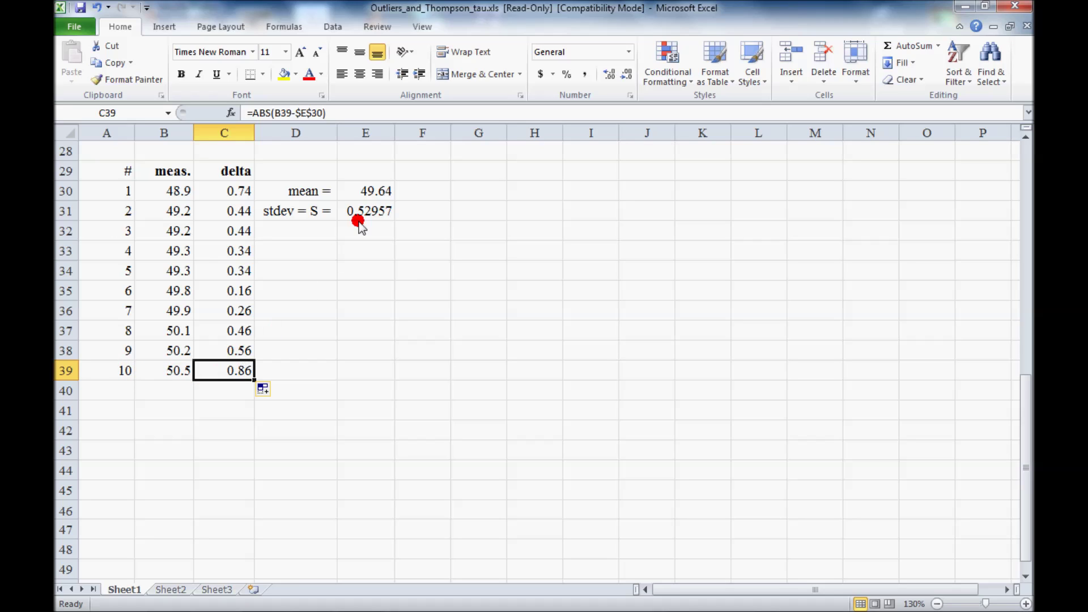
left_click(315, 234)
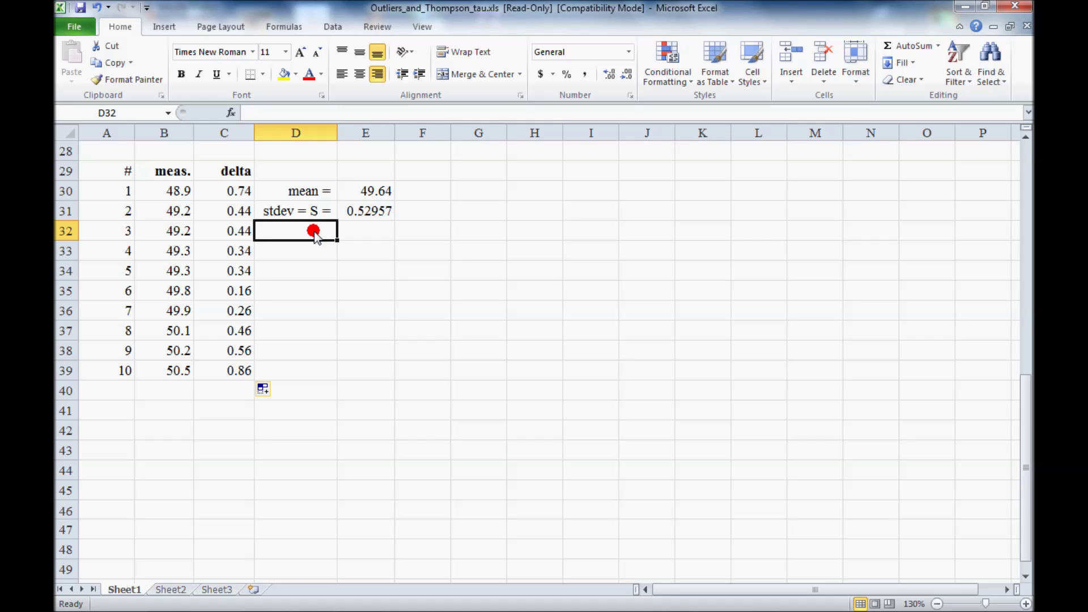
type("tau =")
key("Tab")
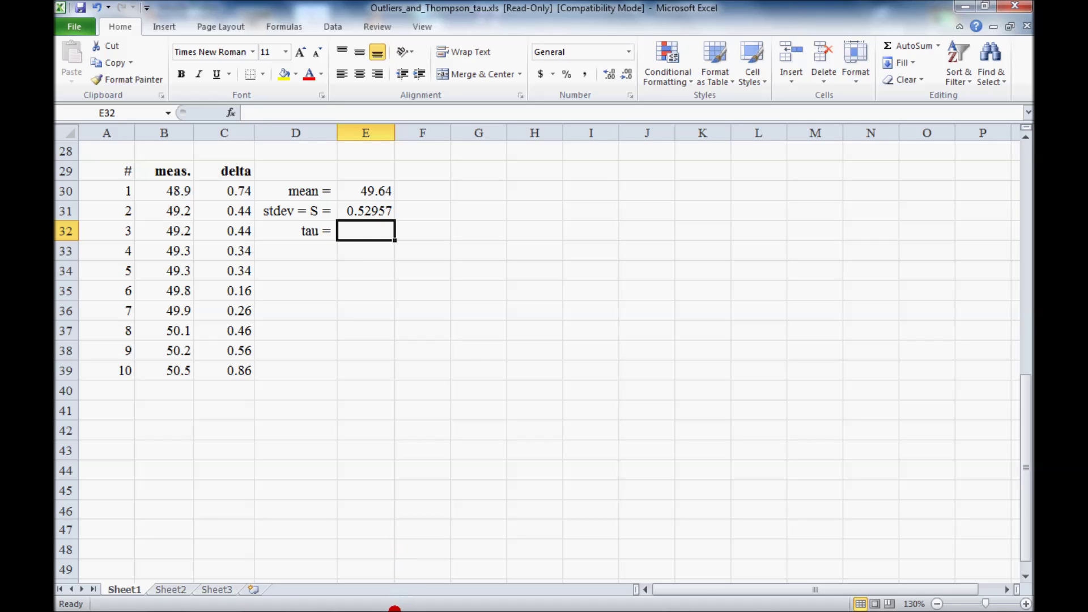
left_click(264, 600)
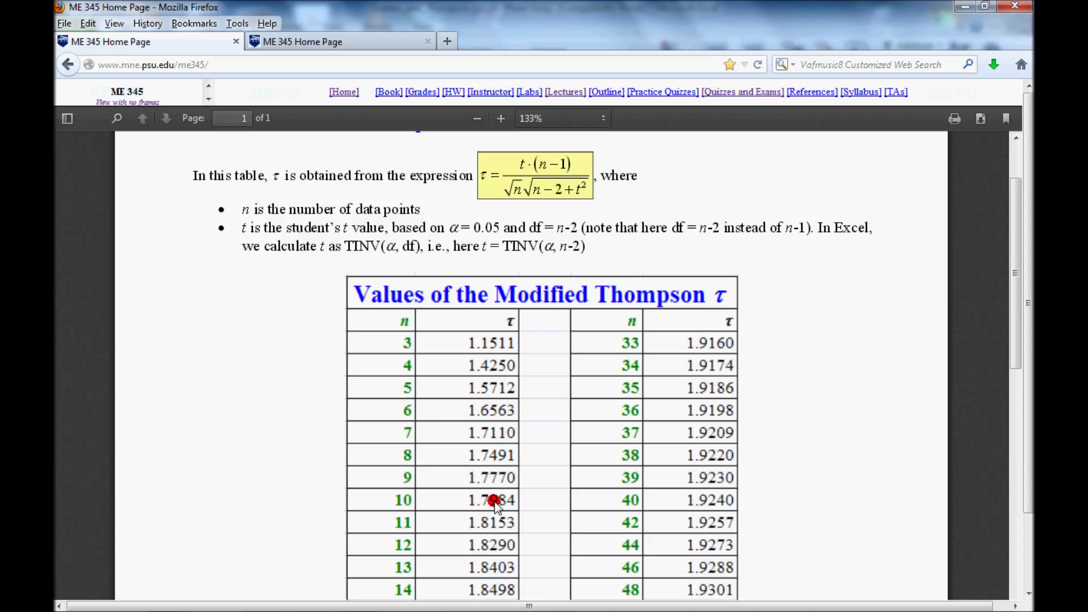
key("alt+Tab")
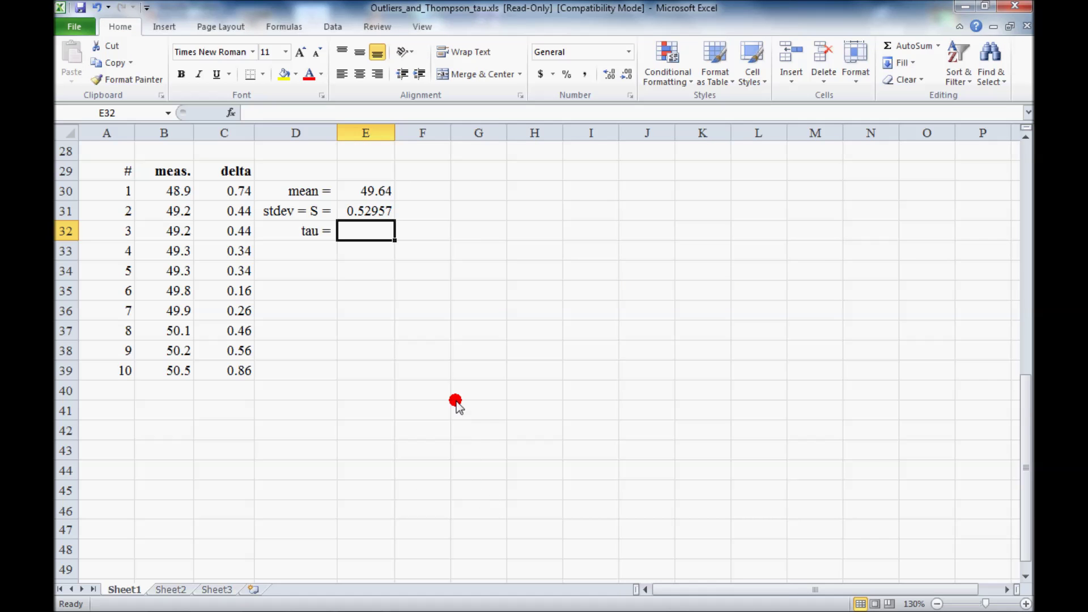
Step: Enter tau 1.7984 in E32 and add the label 'tau*S =' in D34
type("1.7984")
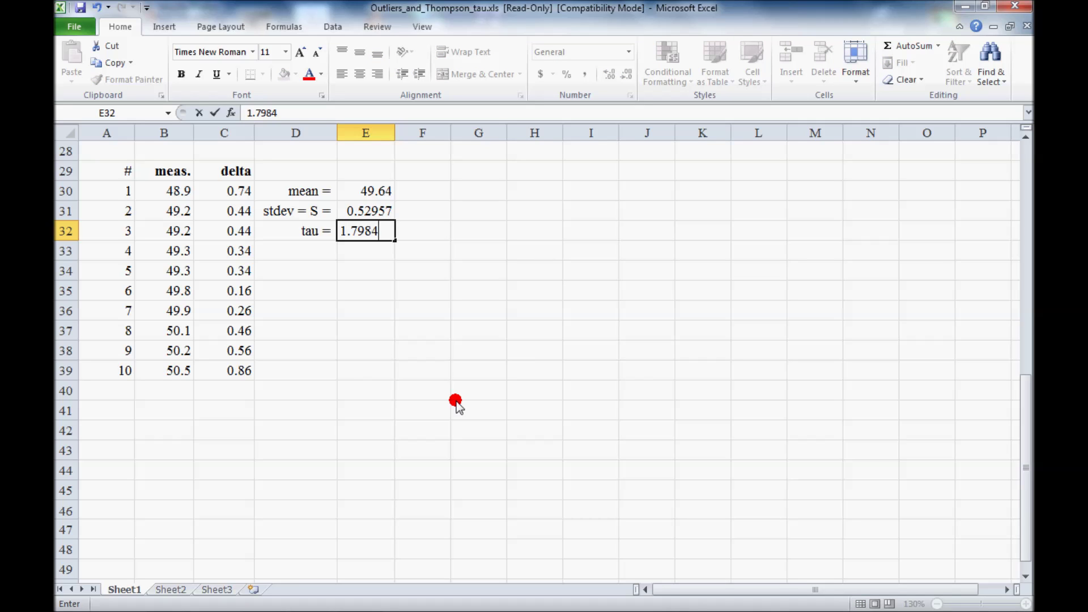
key("Return")
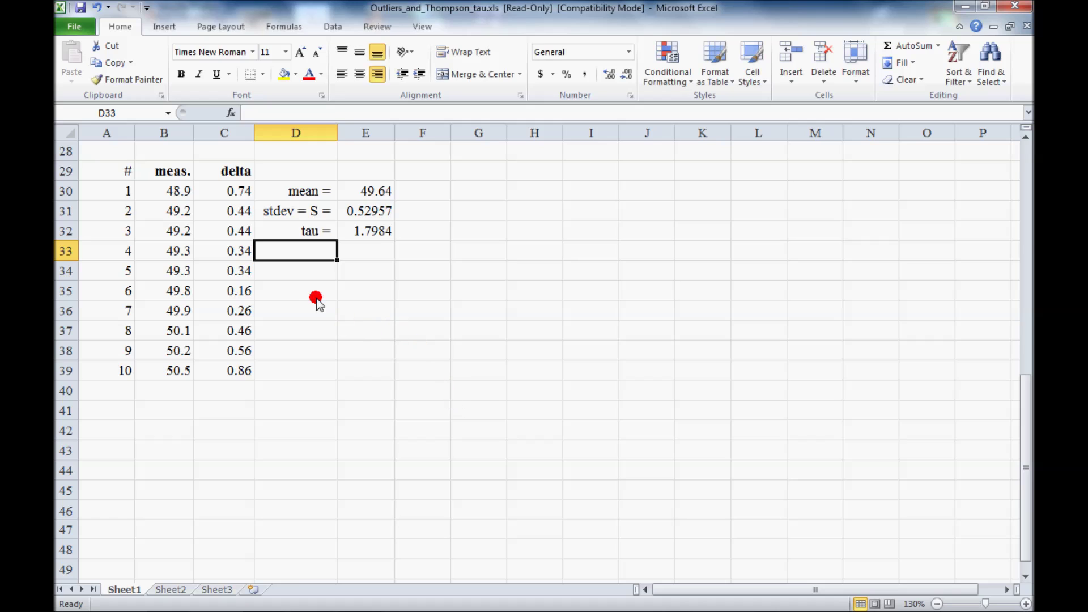
left_click(310, 271)
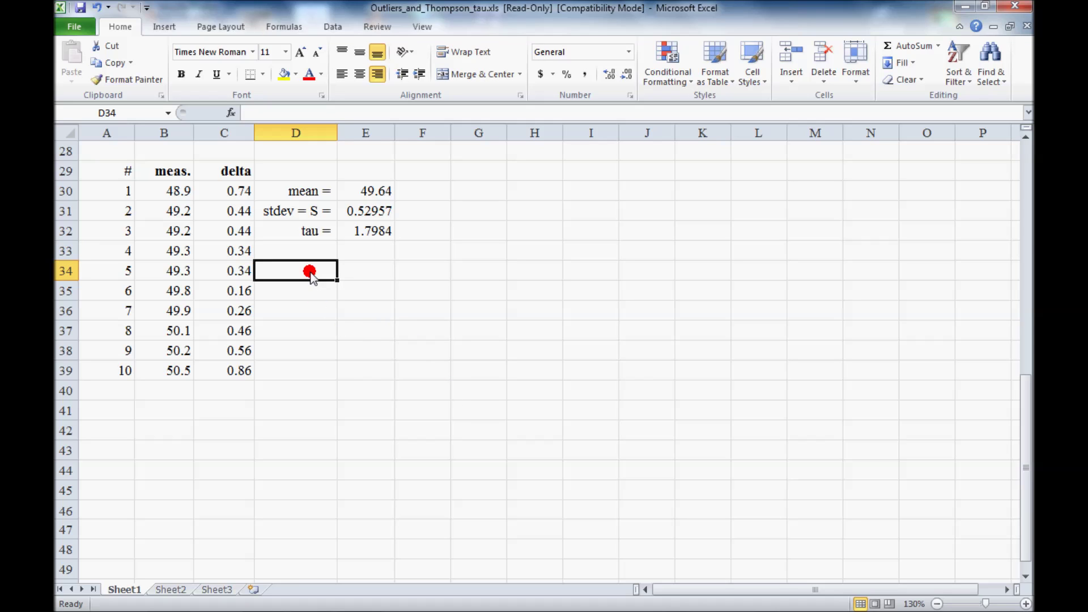
type("tau*S")
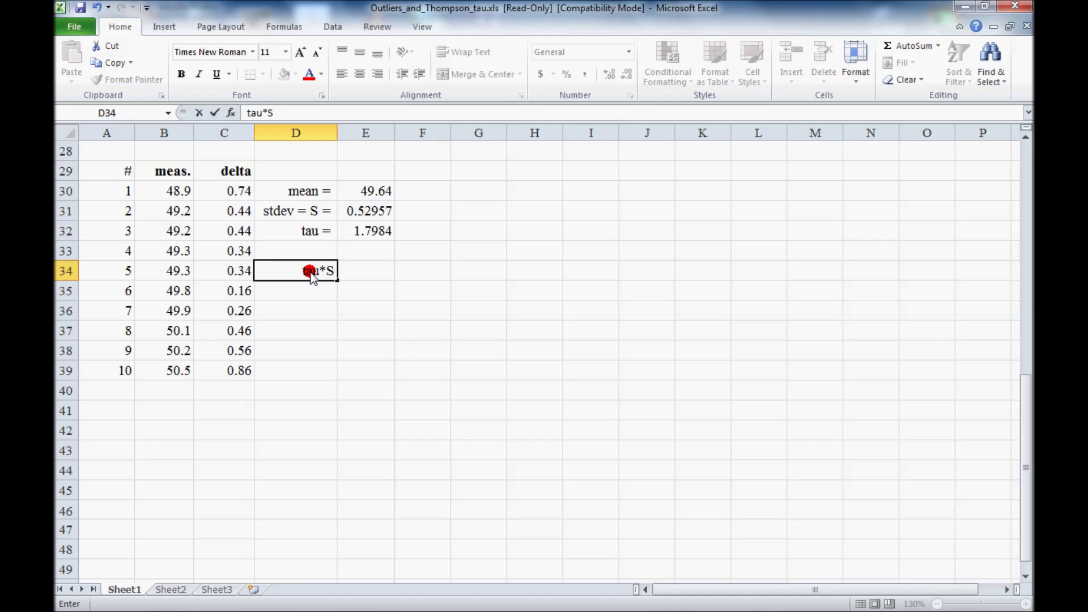
type(" =")
key("Tab")
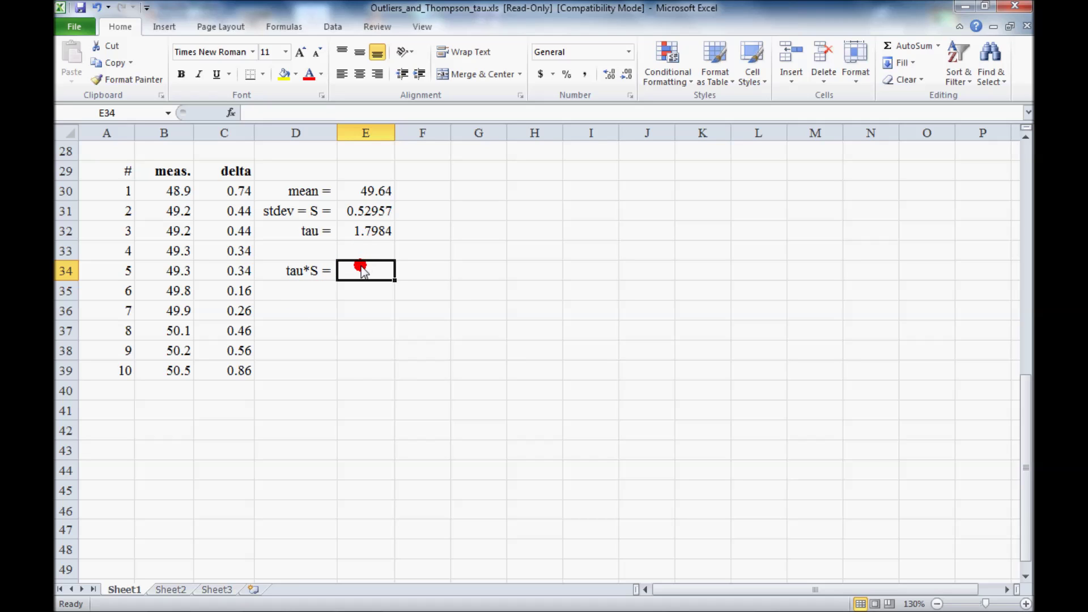
Step: Compute tau*S in E34 as =E32*E31, giving 0.95238
type("=")
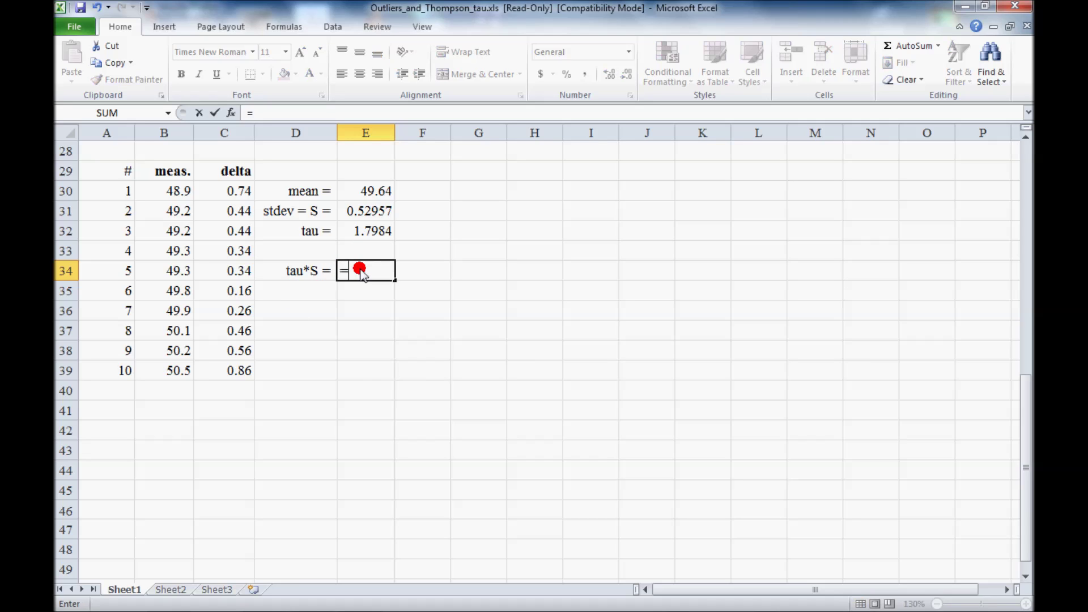
left_click(362, 232)
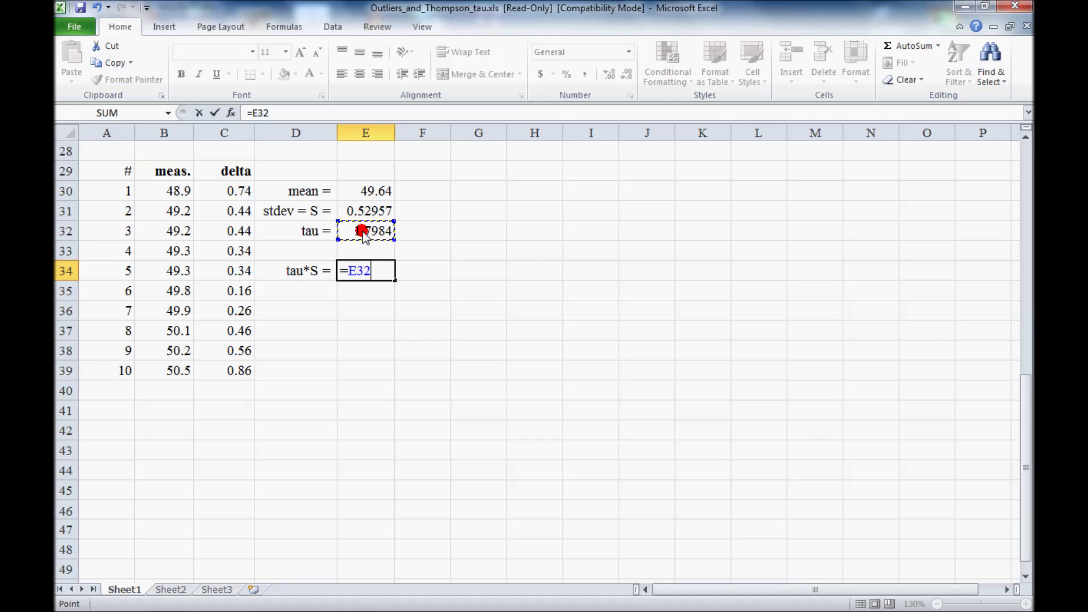
type("*")
left_click(362, 213)
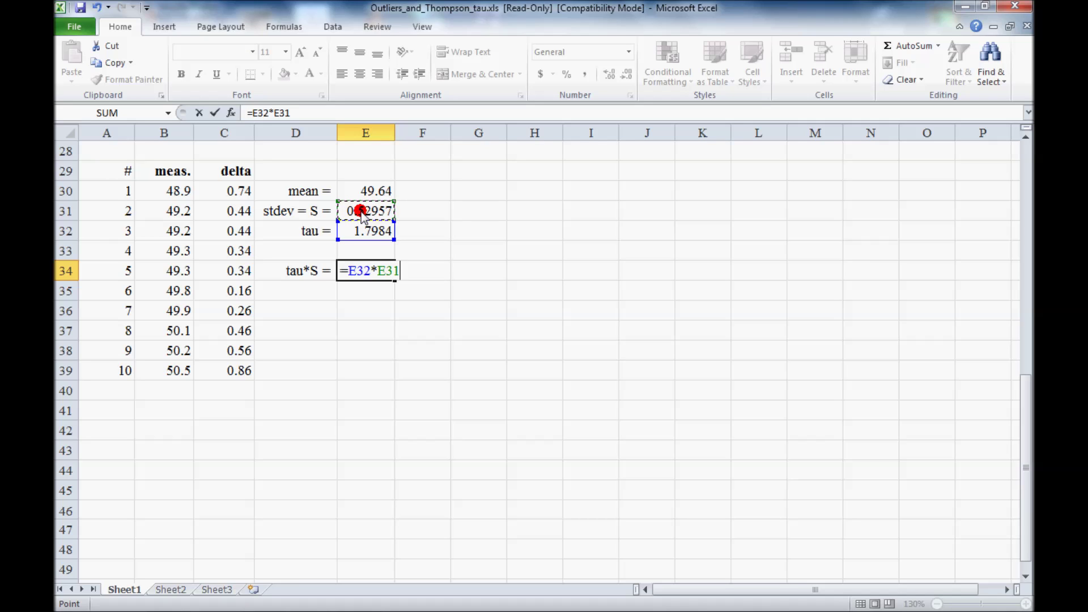
key("Return")
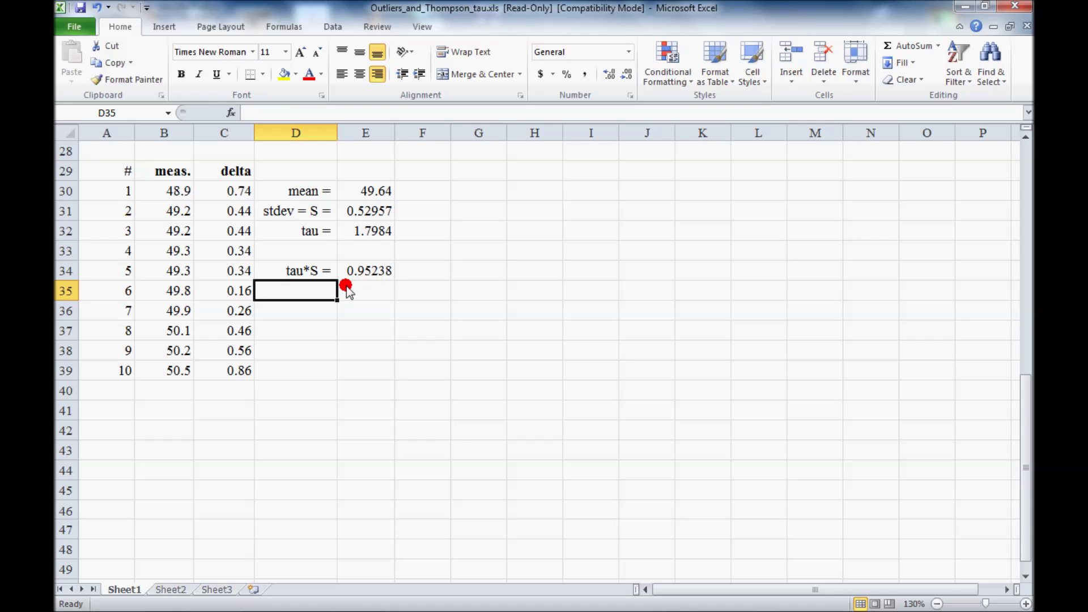
Step: Compare point 10's delta of 0.86 in C39 against the tau*S threshold of 0.95238
left_click(363, 275)
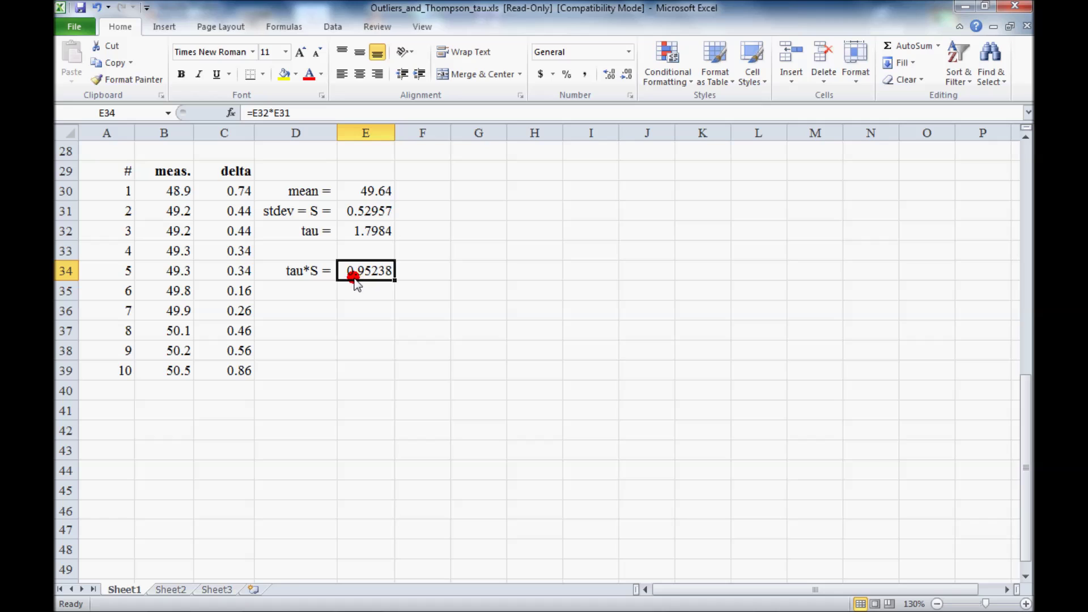
left_click(235, 371)
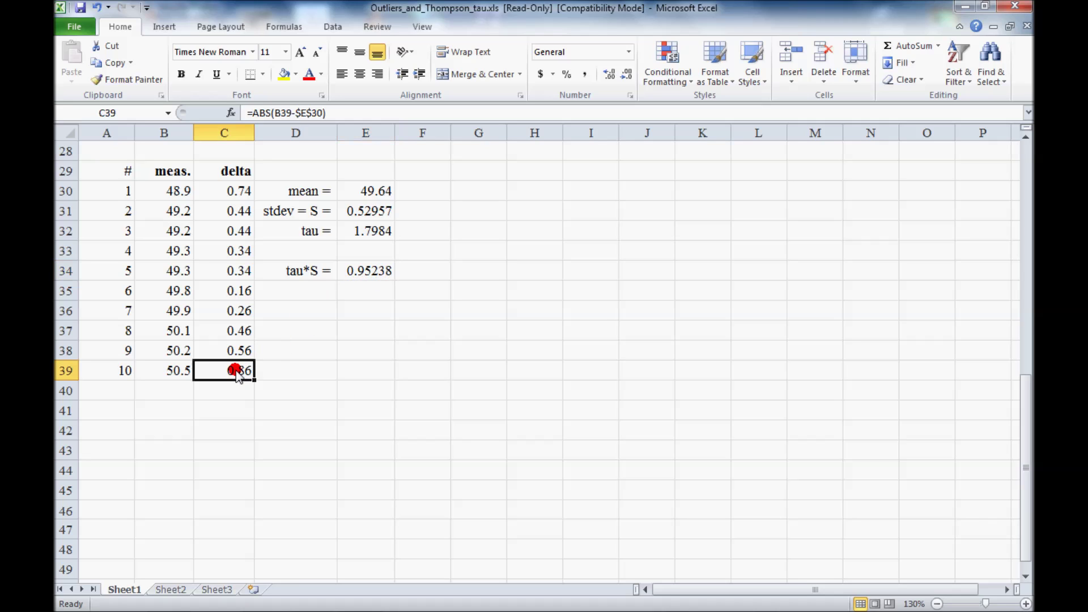
left_click(367, 277)
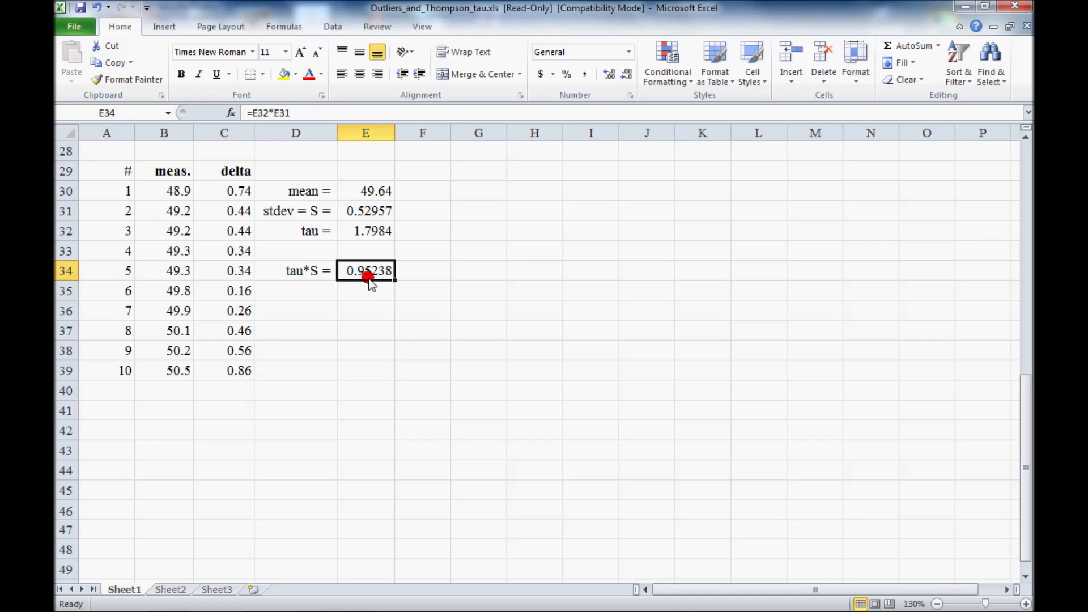
left_click(235, 371)
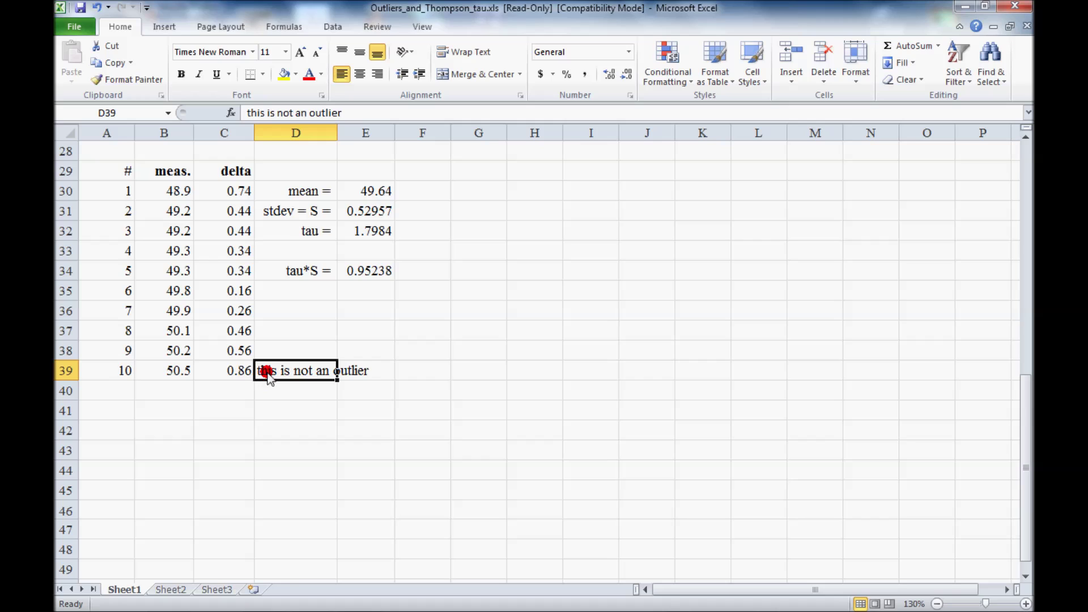
left_click(230, 371)
left_click(230, 191)
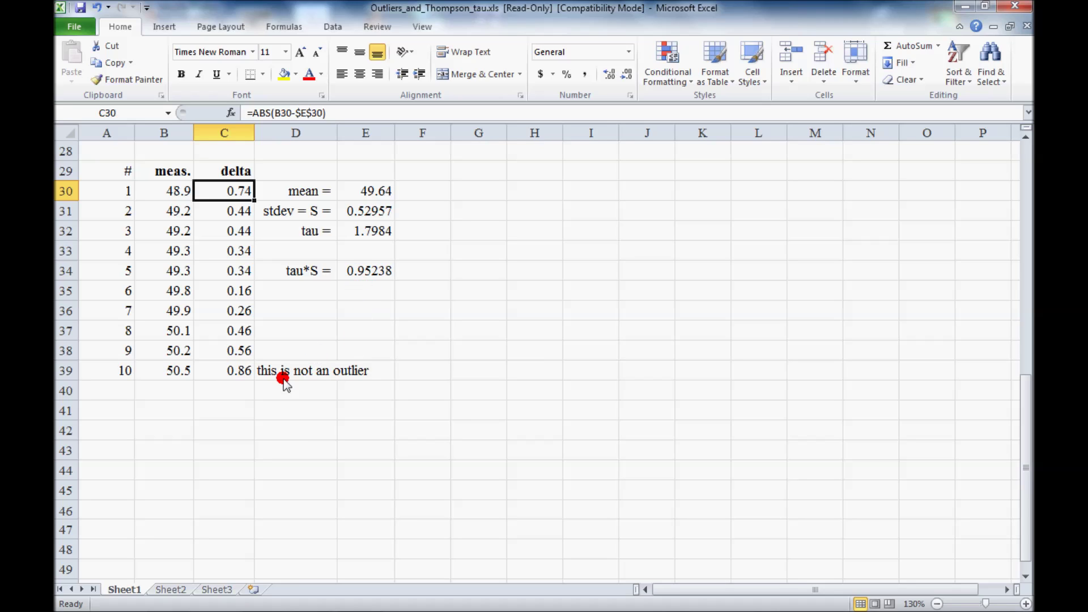
left_click(237, 374)
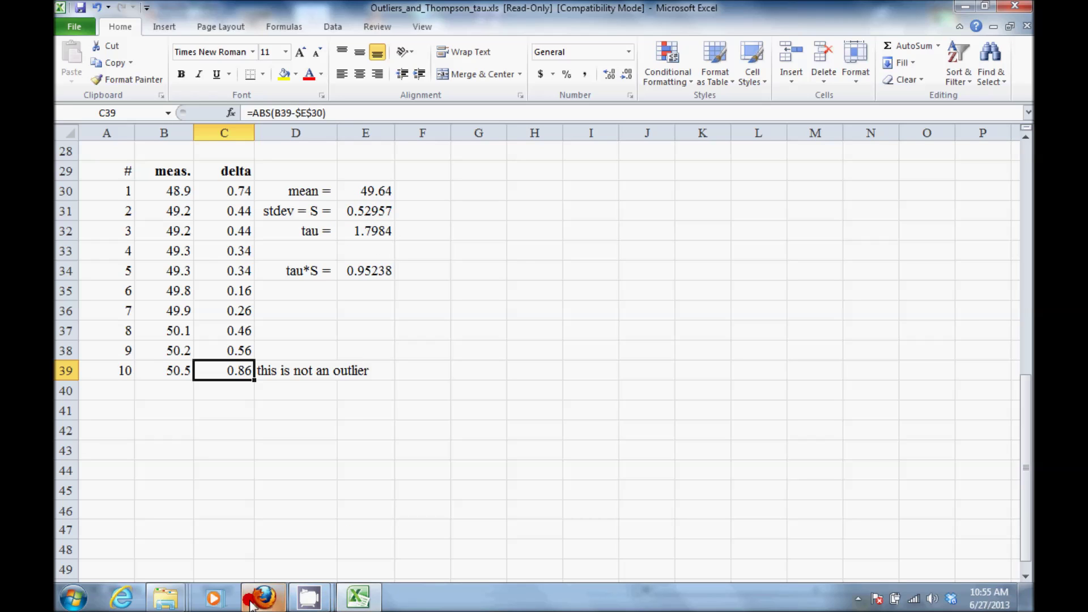
Step: Check the Modified Thompson τ table in Firefox, then return to the spreadsheet
left_click(264, 597)
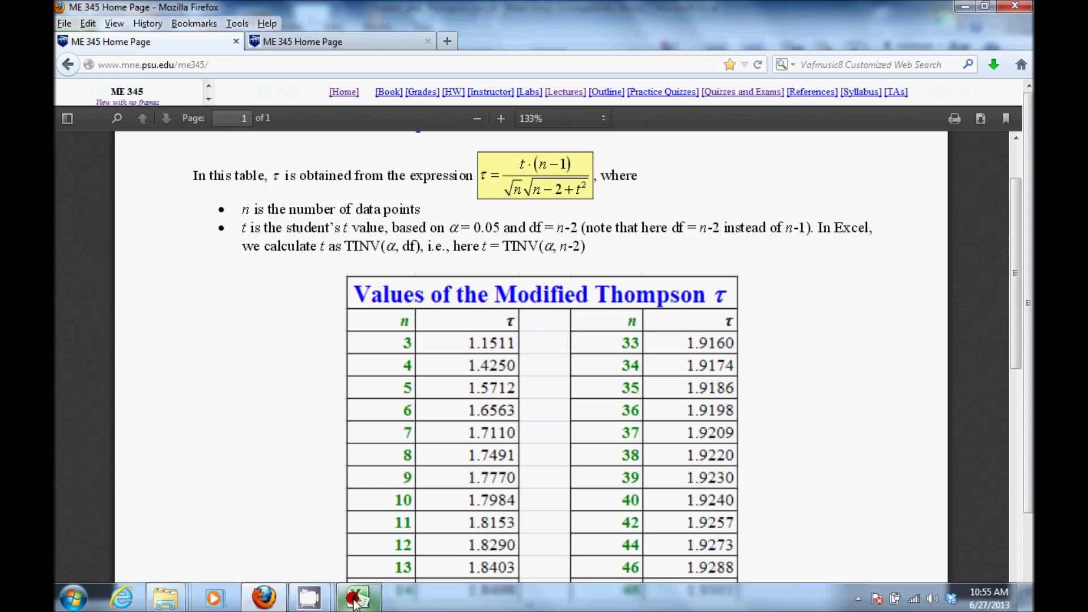
left_click(358, 597)
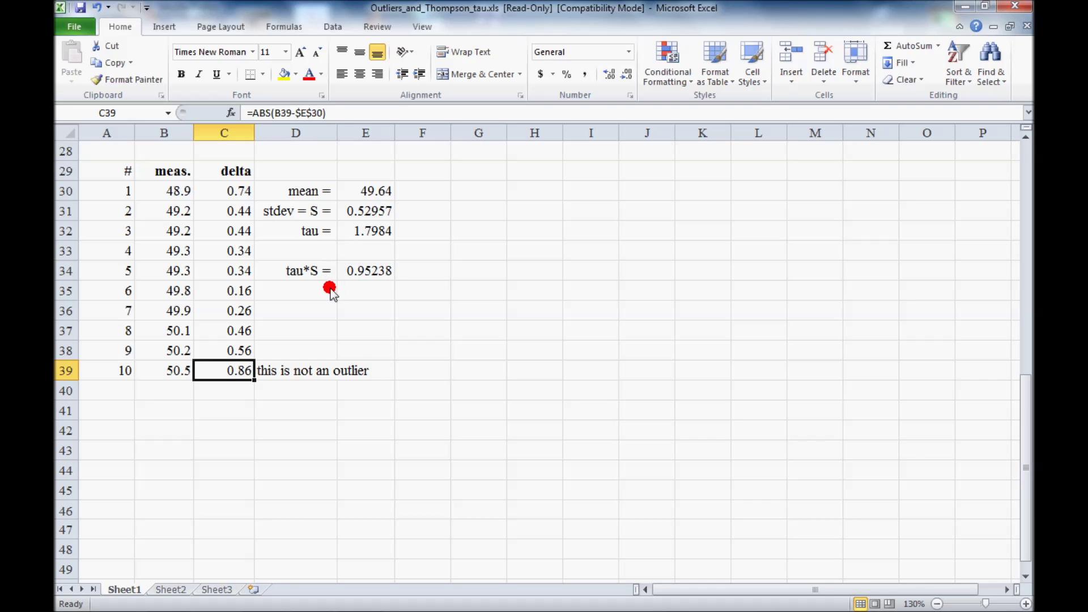